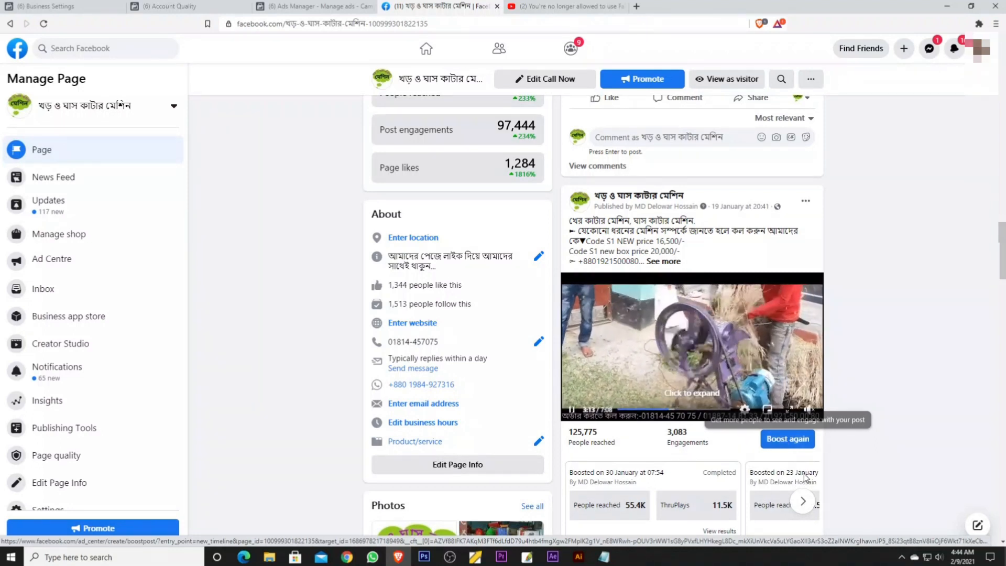
- Start boosting the 19 January machine video post again and choose Latest shop bd as the ad account
{"action": "left_click", "coordinate": [783, 440]}
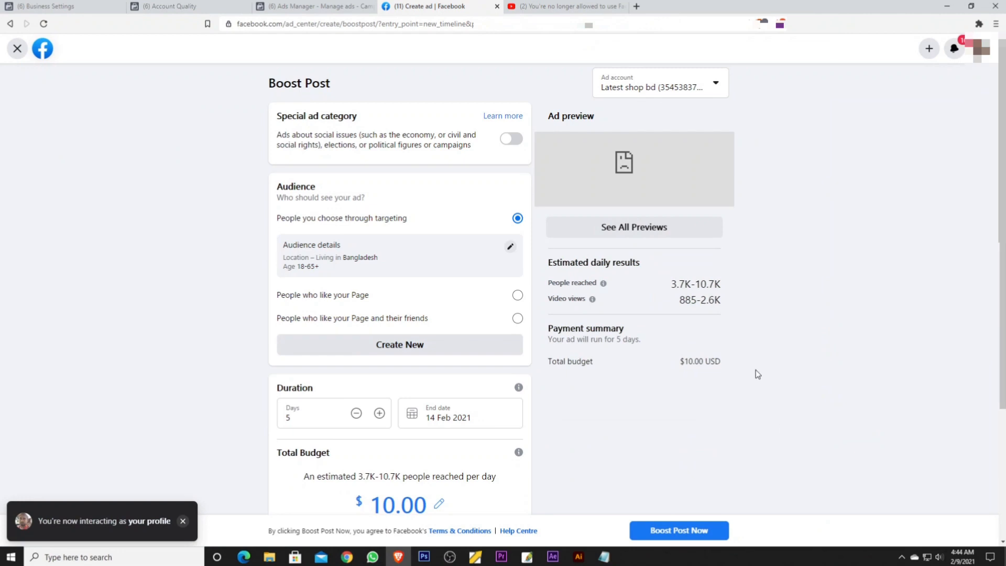
{"action": "key", "text": "ctrl+plus"}
{"action": "key", "text": "ctrl+plus"}
{"action": "left_click", "coordinate": [634, 90]}
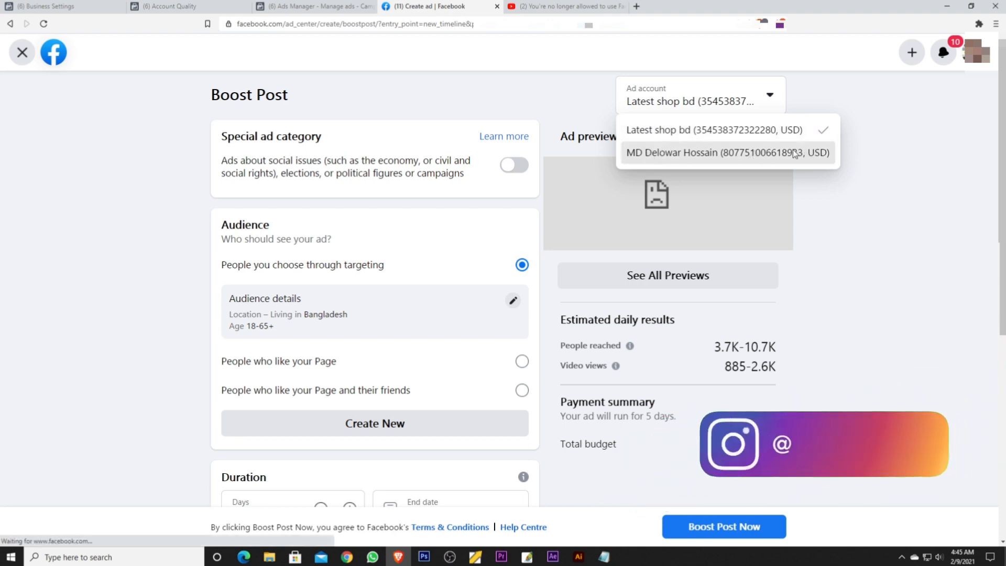
{"action": "left_click", "coordinate": [810, 153]}
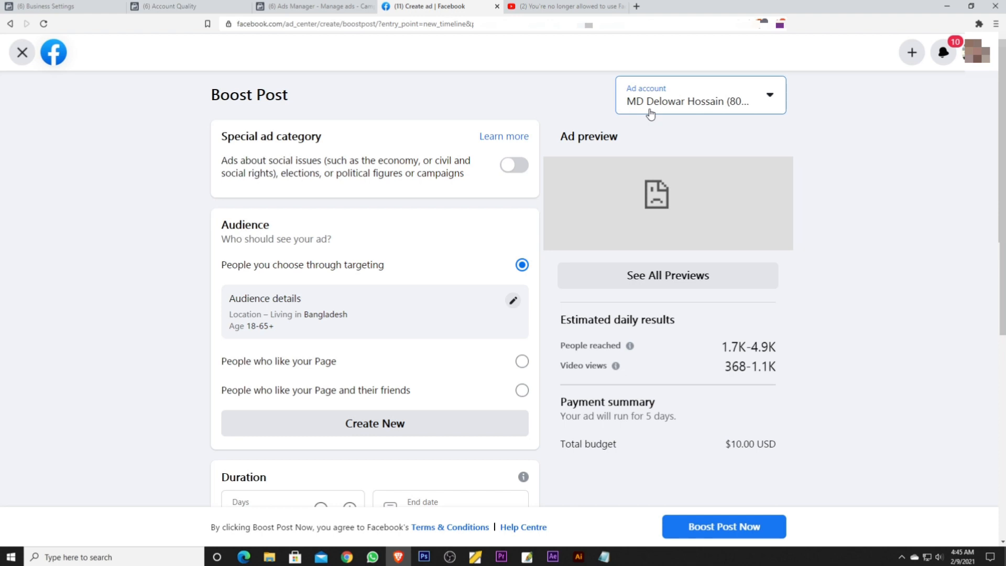
{"action": "left_click", "coordinate": [640, 100]}
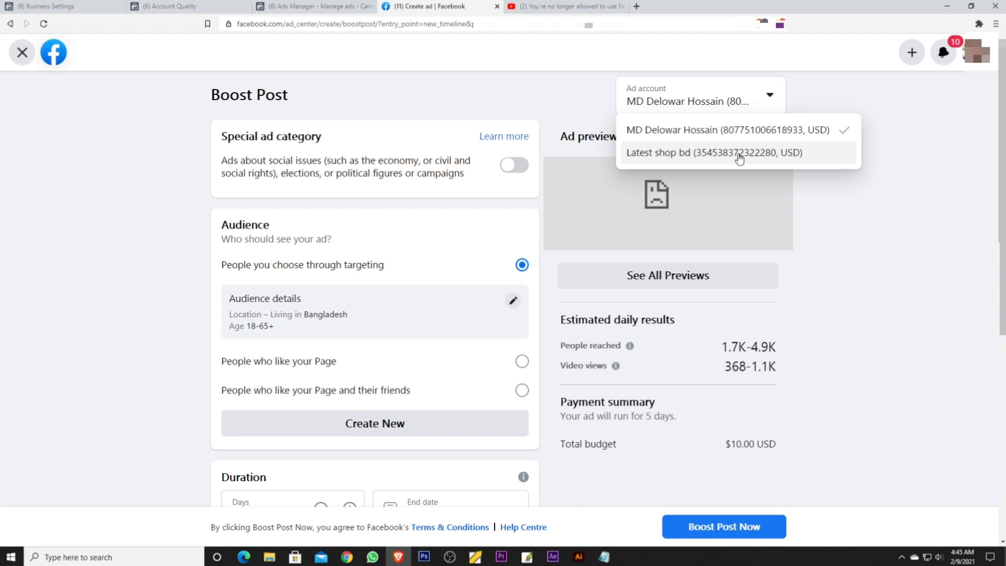
{"action": "left_click", "coordinate": [663, 152]}
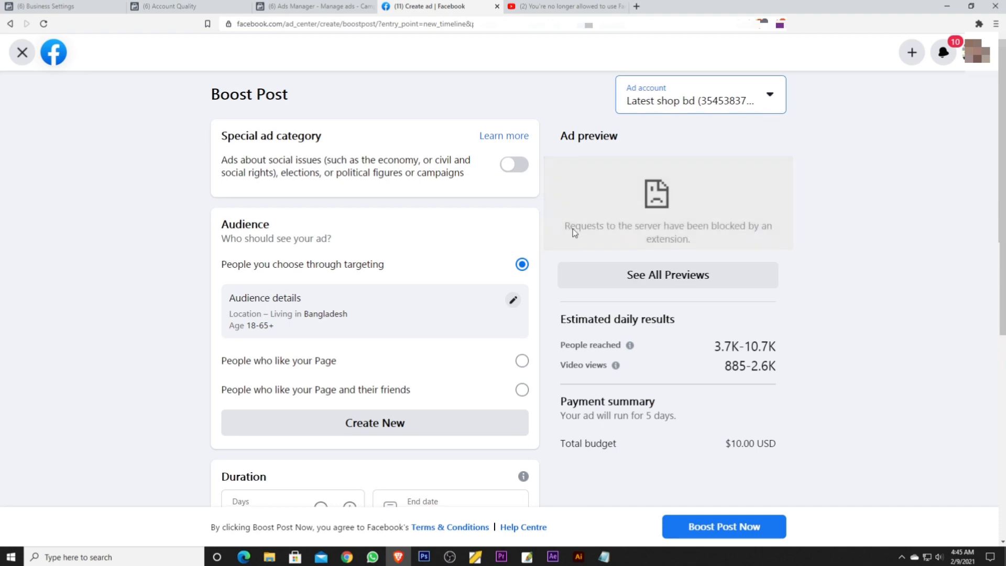
- Review the boost's audience, duration, total budget, placements and payment method details
{"action": "scroll", "coordinate": [361, 260], "scroll_direction": "down", "scroll_amount": 1}
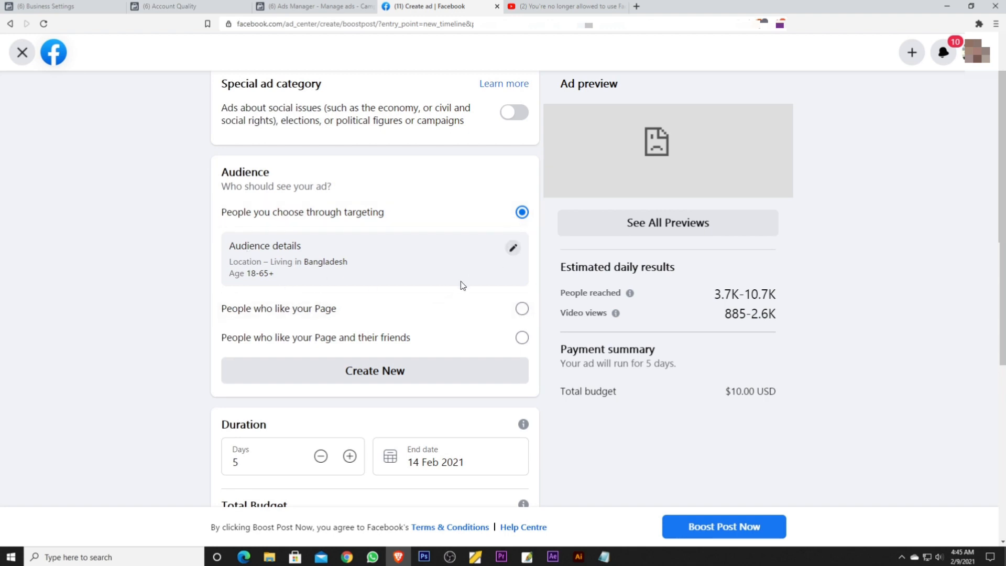
{"action": "scroll", "coordinate": [461, 286], "scroll_direction": "down", "scroll_amount": 1}
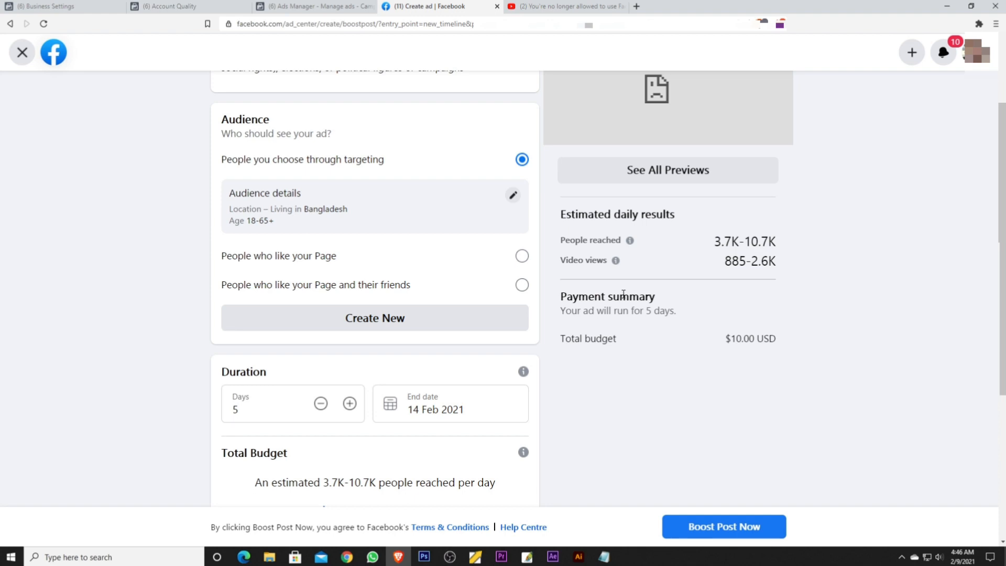
{"action": "scroll", "coordinate": [621, 294], "scroll_direction": "down", "scroll_amount": 1}
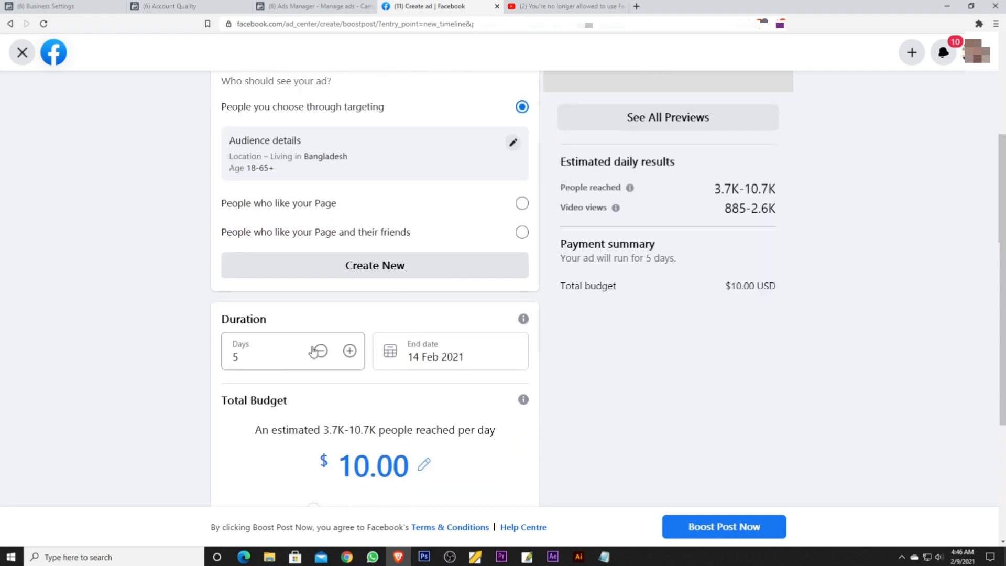
{"action": "scroll", "coordinate": [408, 421], "scroll_direction": "down", "scroll_amount": 2}
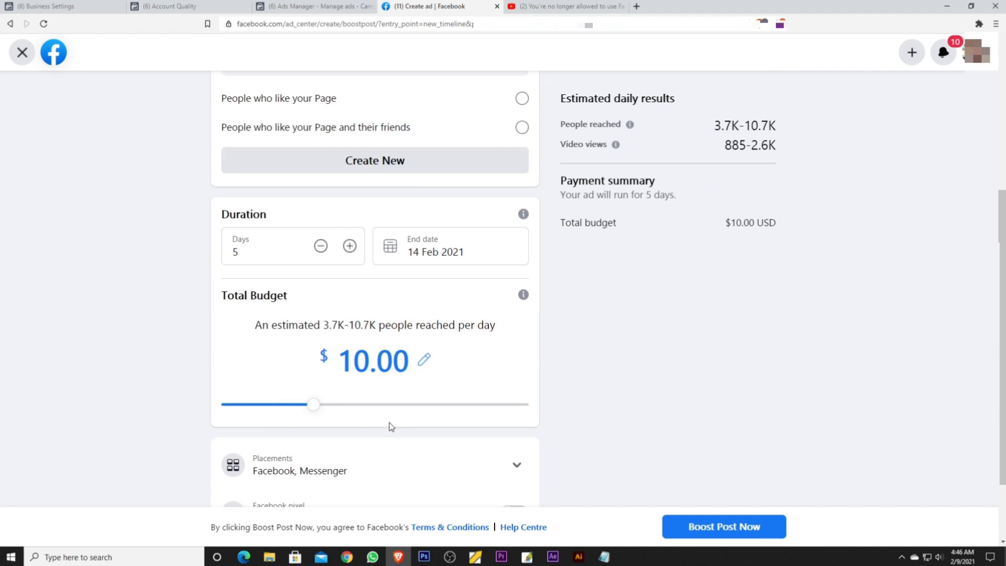
{"action": "scroll", "coordinate": [489, 352], "scroll_direction": "down", "scroll_amount": 2}
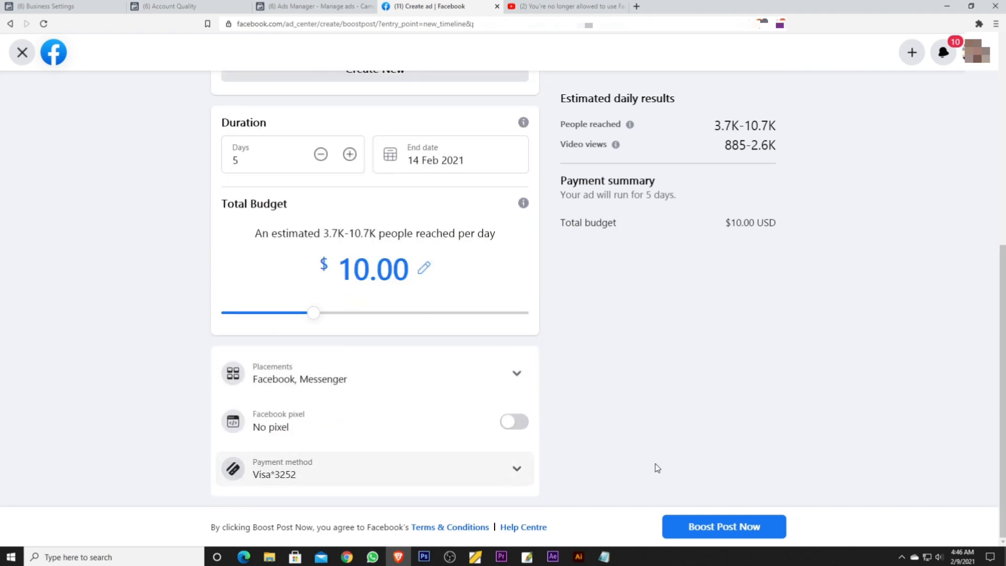
{"action": "left_click", "coordinate": [527, 469]}
{"action": "scroll", "coordinate": [495, 421], "scroll_direction": "down", "scroll_amount": 1}
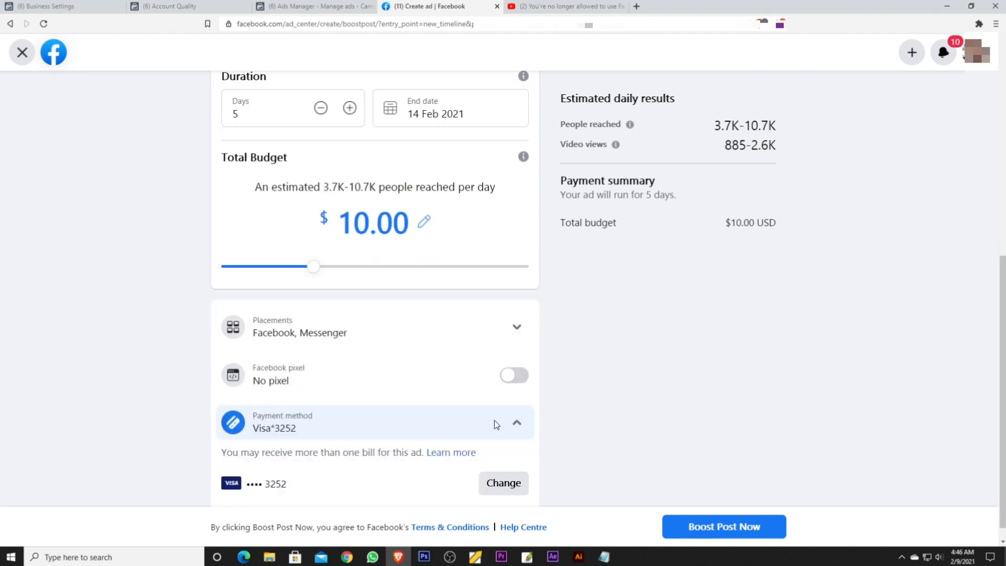
{"action": "scroll", "coordinate": [729, 390], "scroll_direction": "up", "scroll_amount": 9}
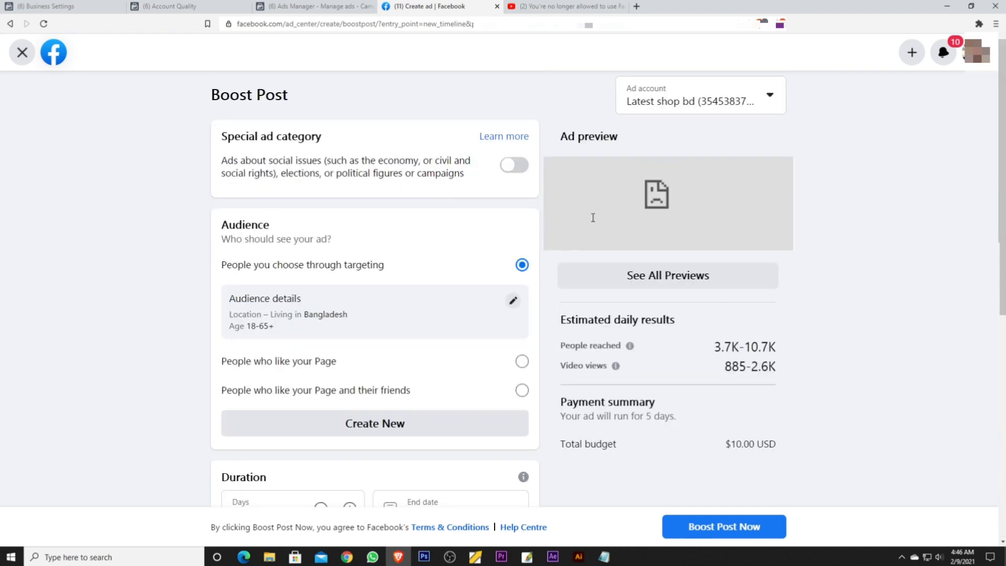
{"action": "scroll", "coordinate": [593, 218], "scroll_direction": "down", "scroll_amount": 9}
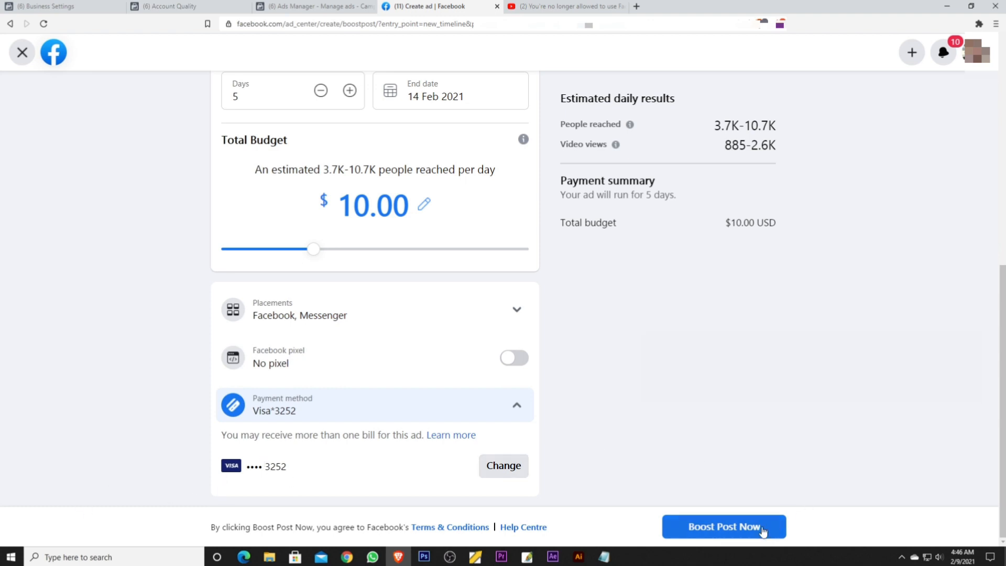
- Submit the post boost, check its review status and close the ad creation summary
{"action": "left_click", "coordinate": [736, 531]}
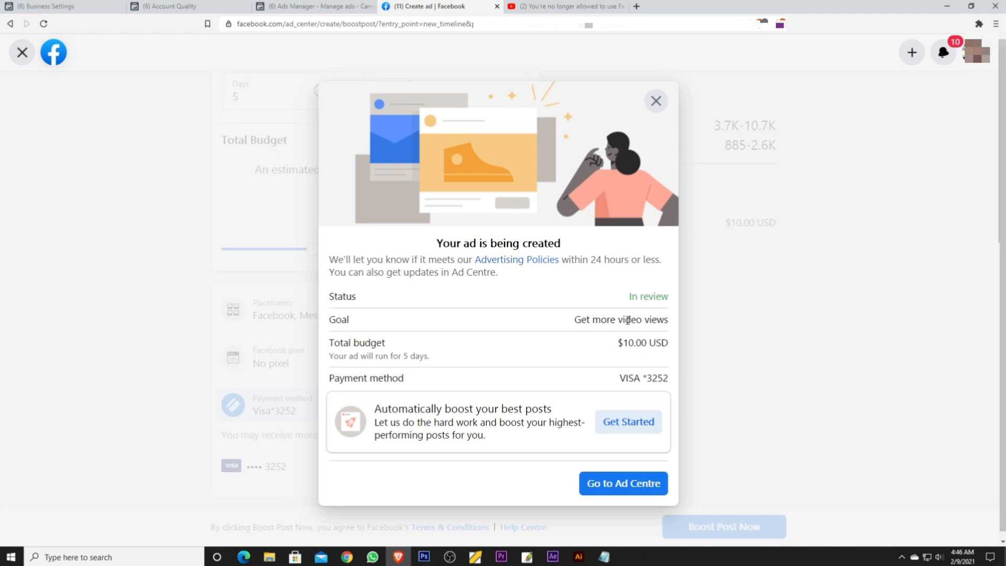
{"action": "left_click_drag", "start_coordinate": [627, 295], "coordinate": [671, 308]}
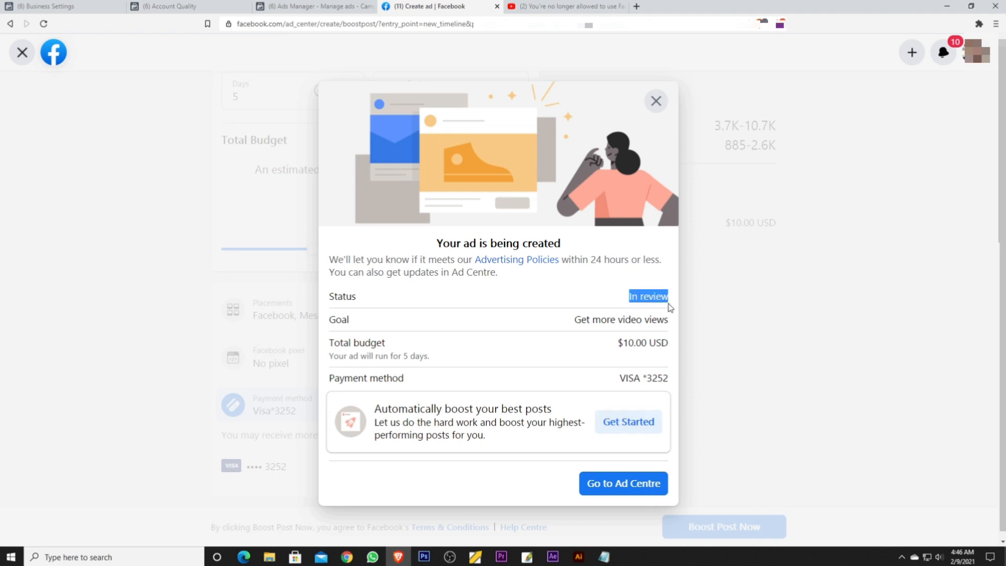
{"action": "left_click", "coordinate": [656, 101]}
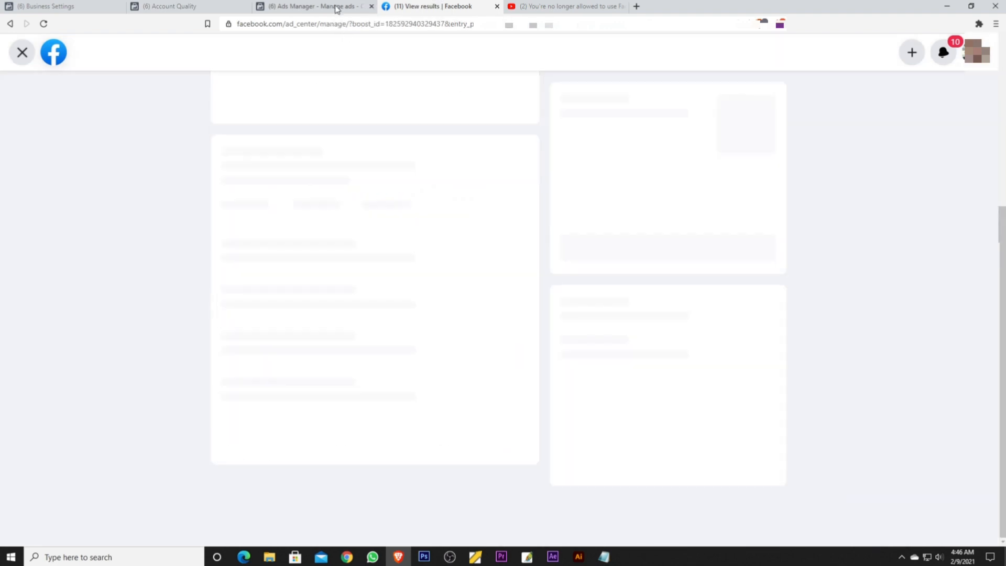
- Switch to Ads Manager, enlarge the page and view the full list of available ad accounts
{"action": "left_click", "coordinate": [314, 6]}
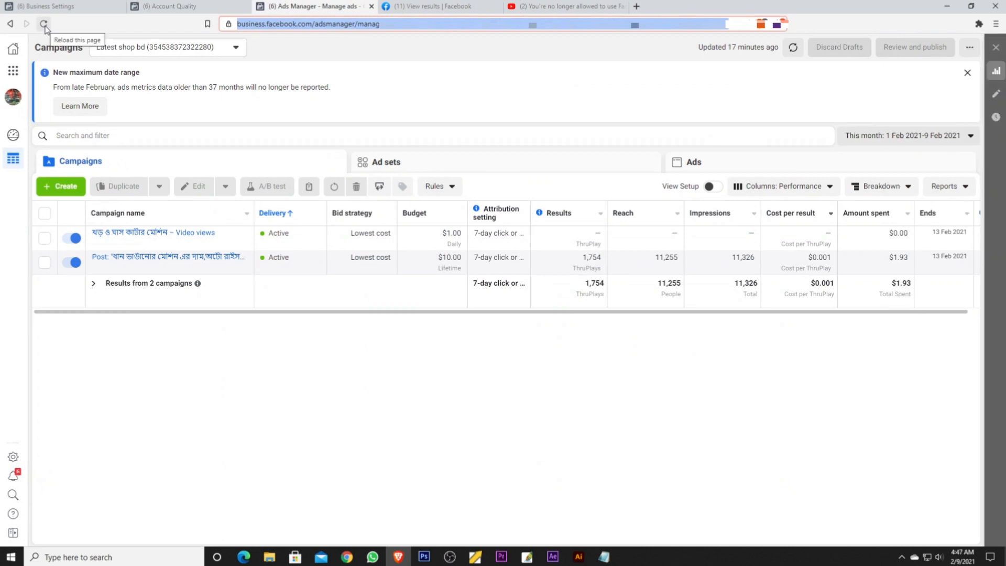
{"action": "left_click", "coordinate": [393, 74]}
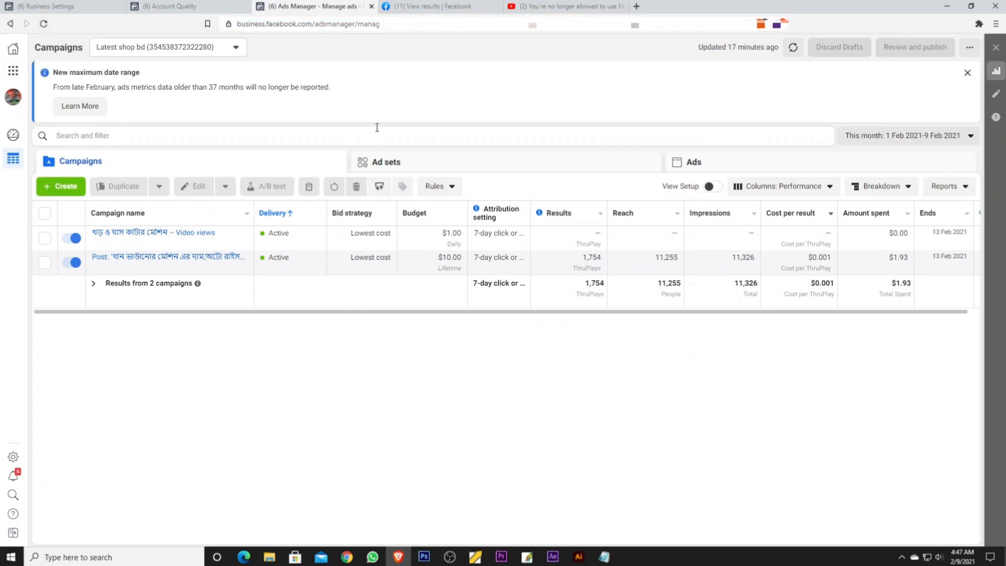
{"action": "key", "text": "ctrl+plus"}
{"action": "key", "text": "ctrl+plus"}
{"action": "key", "text": "ctrl+plus"}
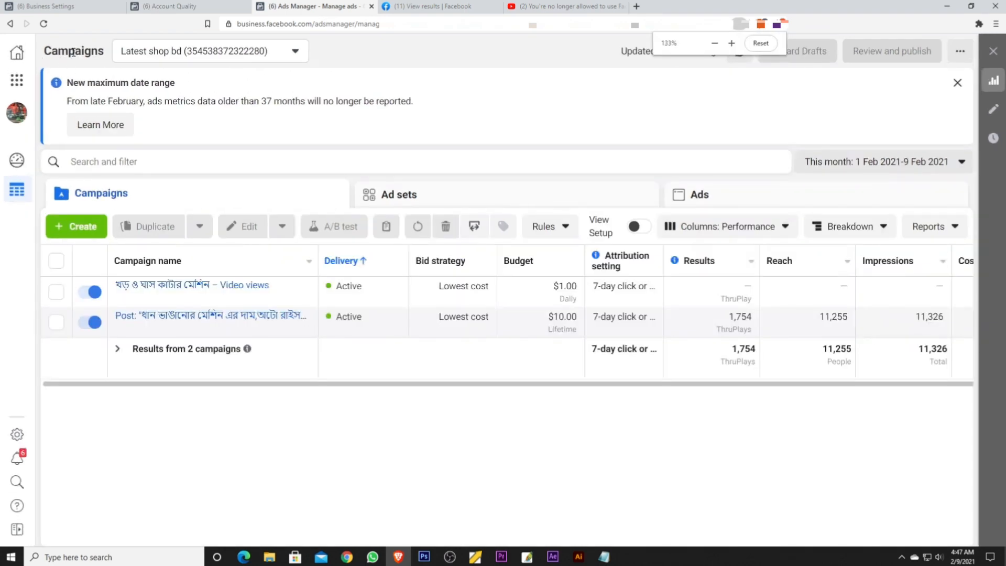
{"action": "left_click", "coordinate": [313, 65]}
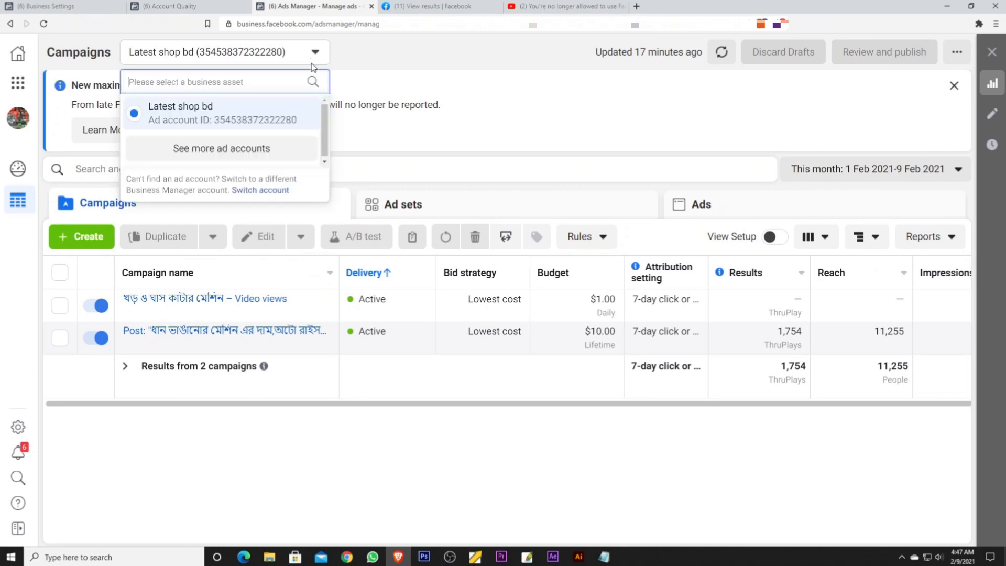
{"action": "left_click", "coordinate": [237, 147]}
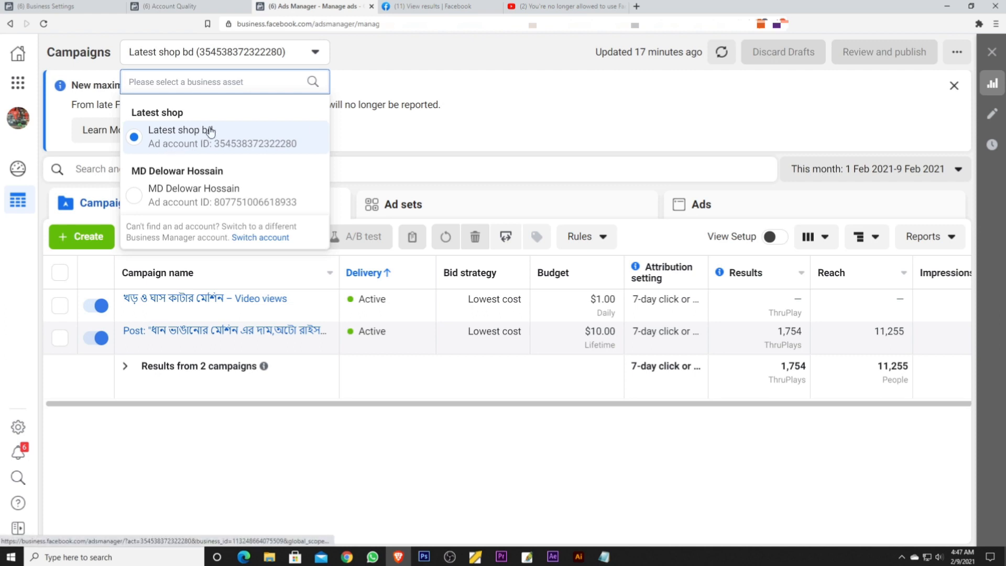
{"action": "left_click", "coordinate": [508, 95]}
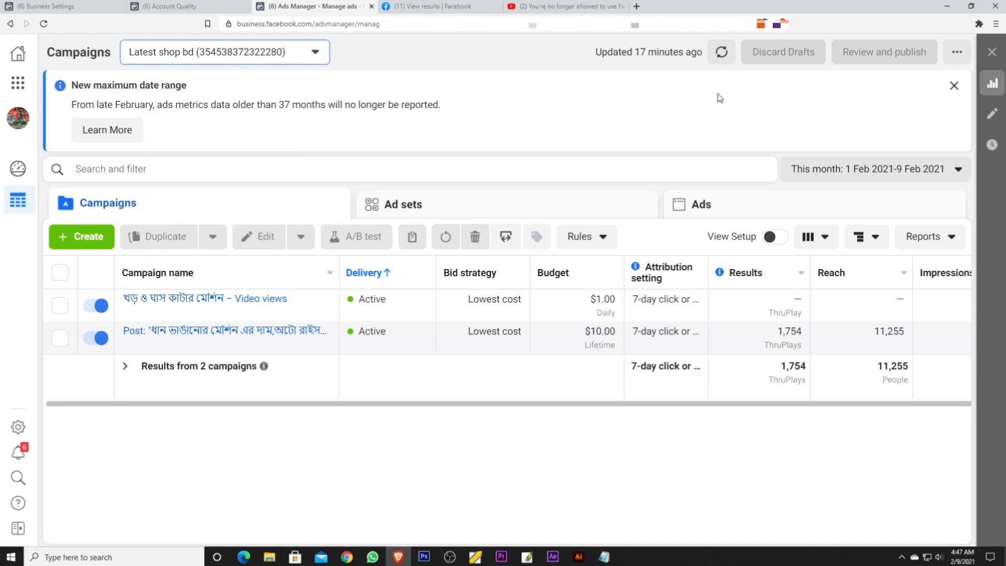
- Refresh the Ads Manager campaign data and select the campaign for the boosted post "খের কাটার মেশিন, ঘাস কাটার মেশিন."
{"action": "left_click", "coordinate": [721, 53]}
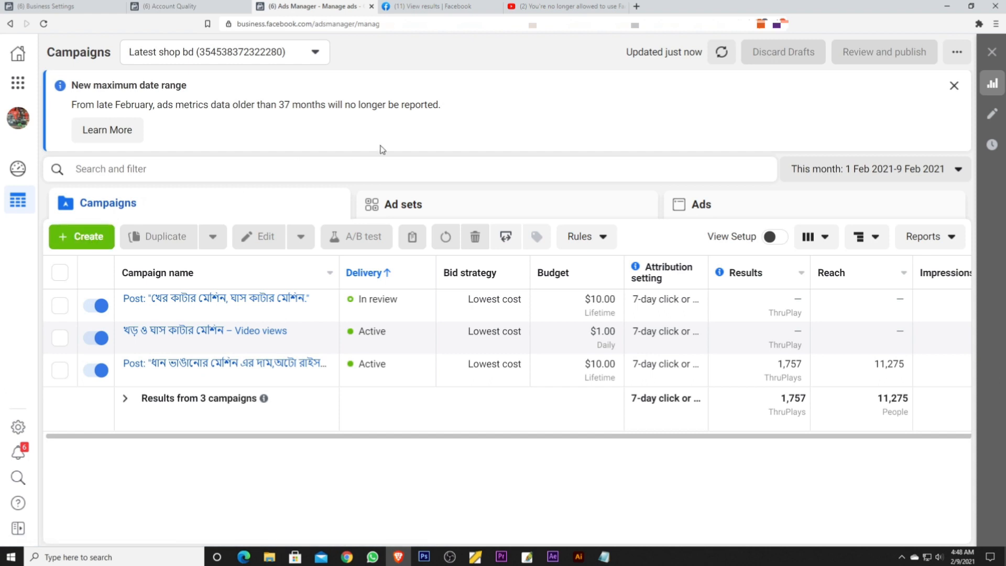
{"action": "left_click", "coordinate": [95, 237]}
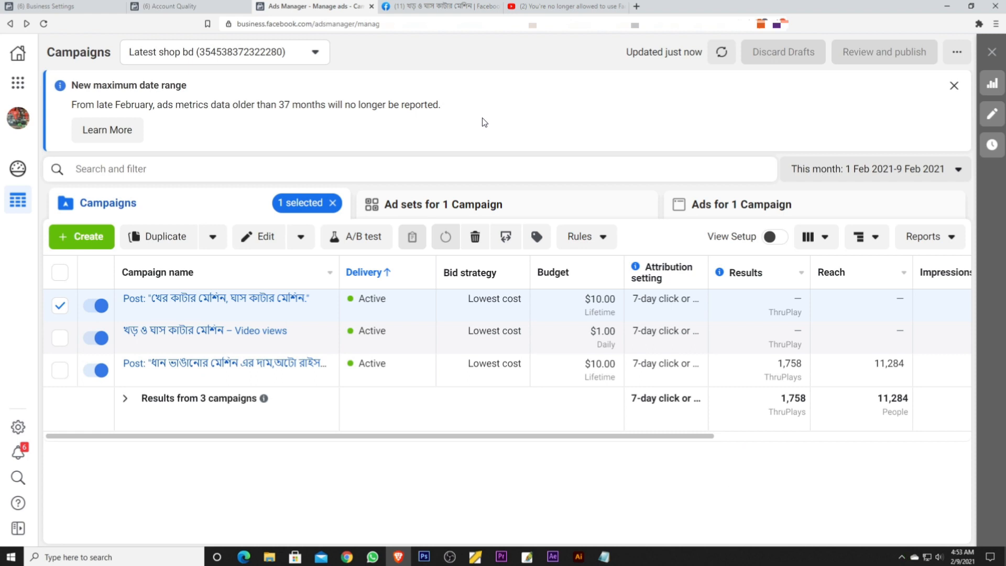
- Switch to the Facebook page and show all of its ads in Ad Centre
{"action": "left_click", "coordinate": [412, 5]}
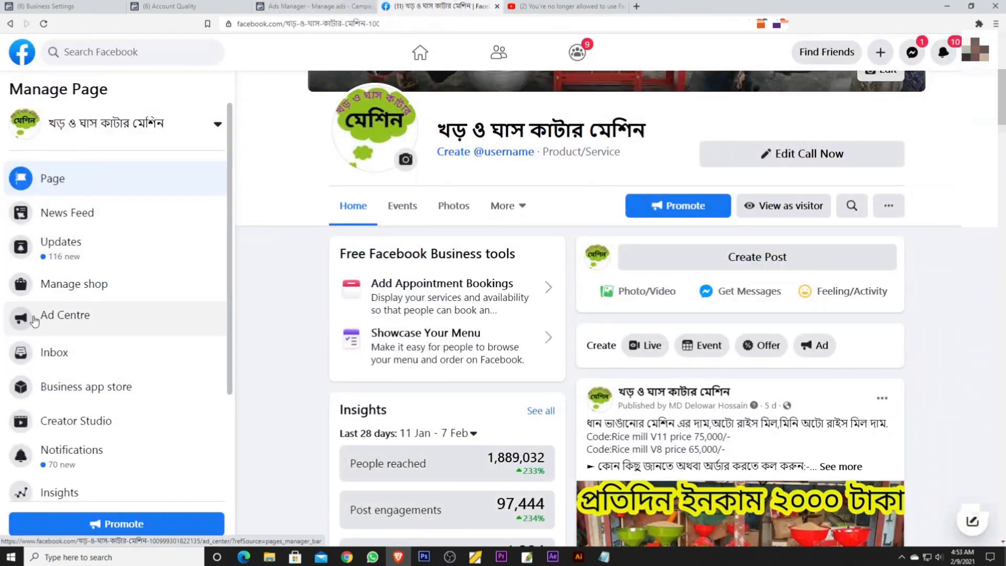
{"action": "left_click", "coordinate": [109, 325]}
{"action": "scroll", "coordinate": [530, 272], "scroll_direction": "down", "scroll_amount": 10}
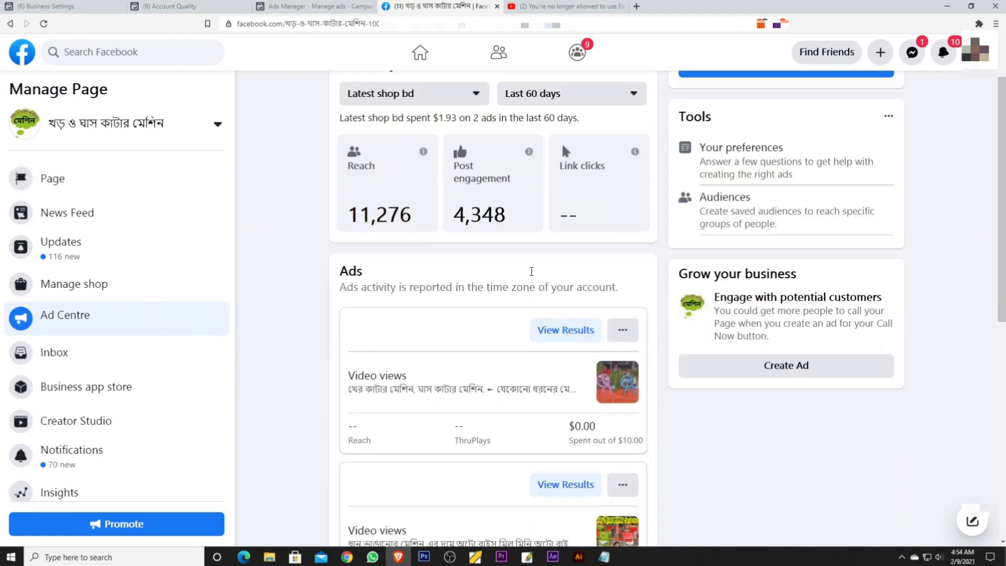
{"action": "left_click", "coordinate": [484, 491]}
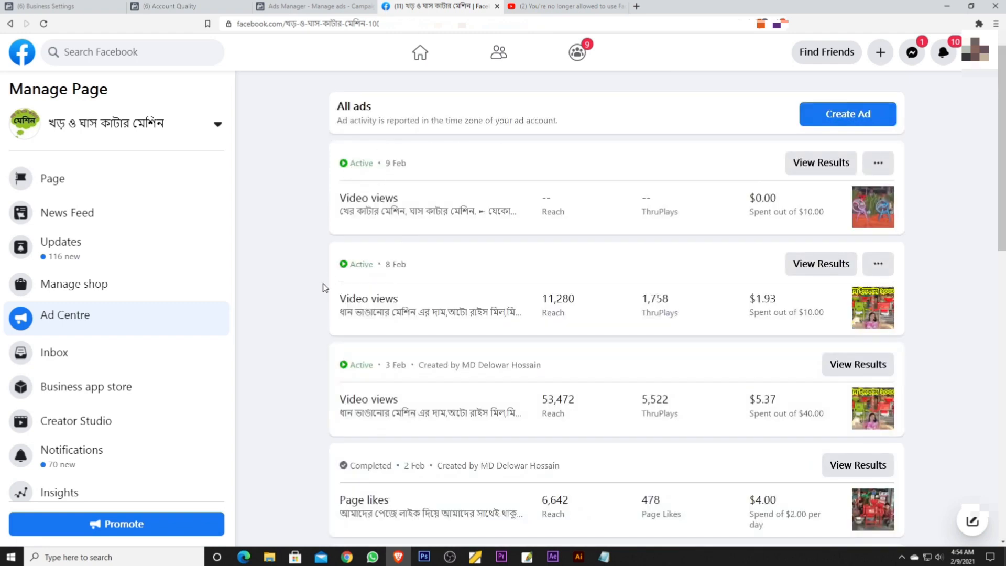
- Compare the campaigns in Ads Manager with the page's ads in Ad Centre
{"action": "left_click", "coordinate": [375, 5]}
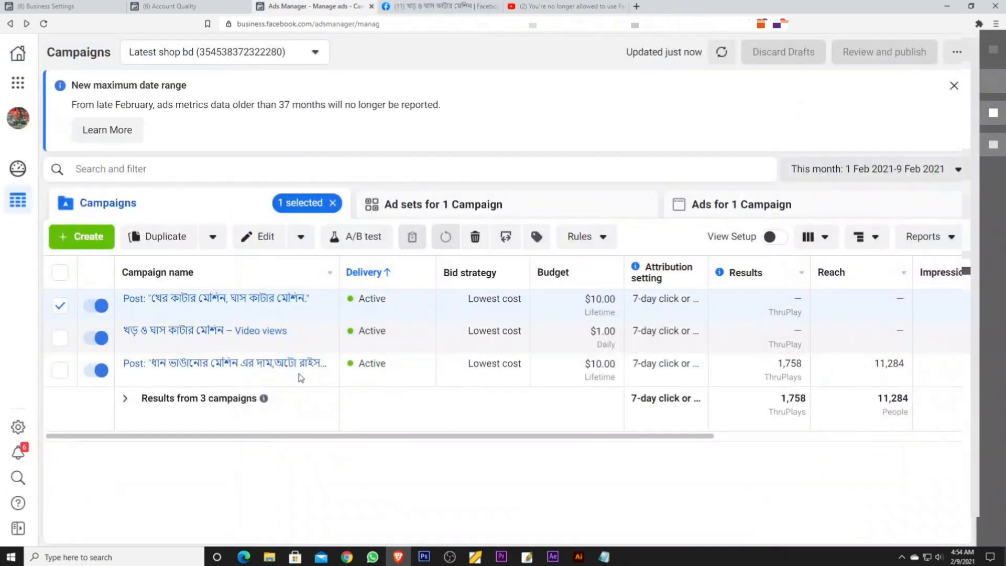
{"action": "left_click", "coordinate": [446, 6]}
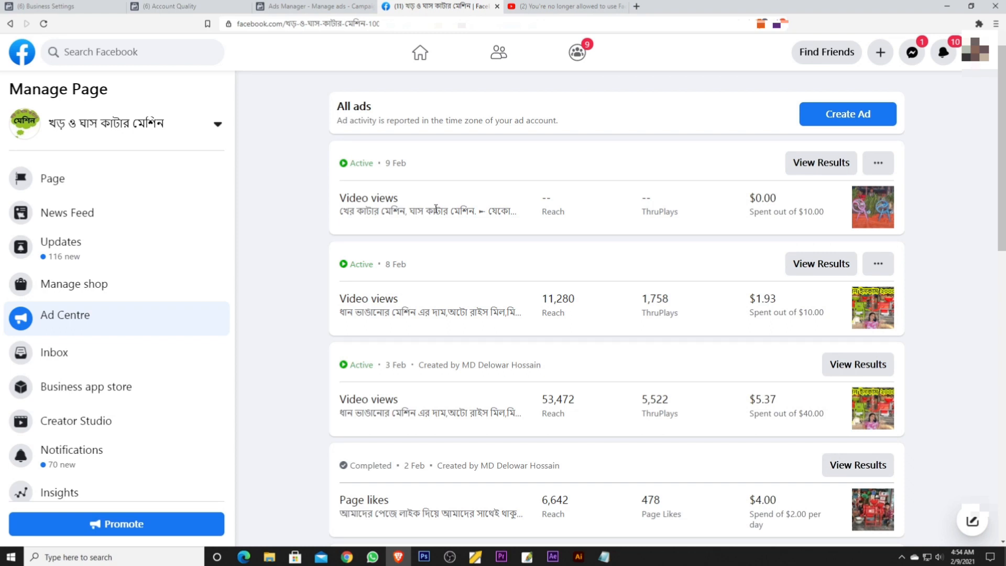
{"action": "left_click", "coordinate": [328, 7]}
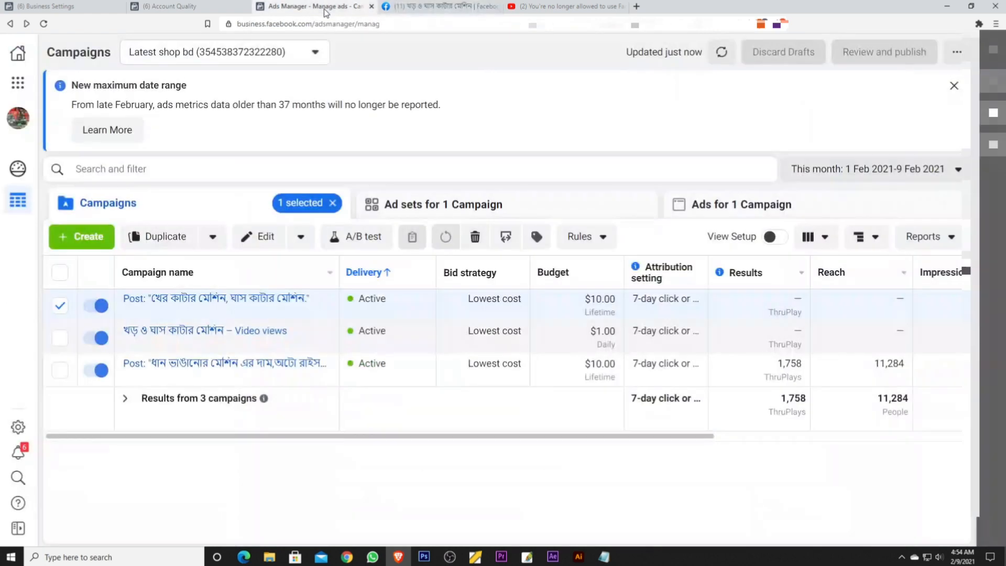